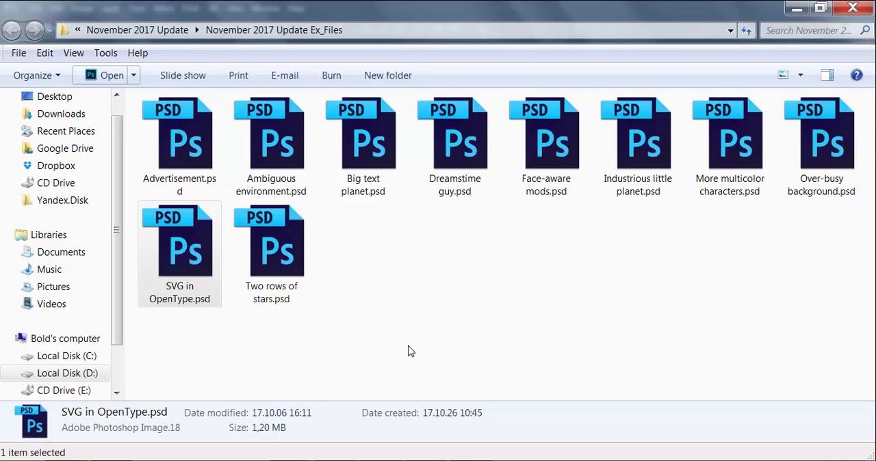
Open the file SVG in OpenType.psd in Photoshop and fit the whole document in the window.
left_click(206, 300)
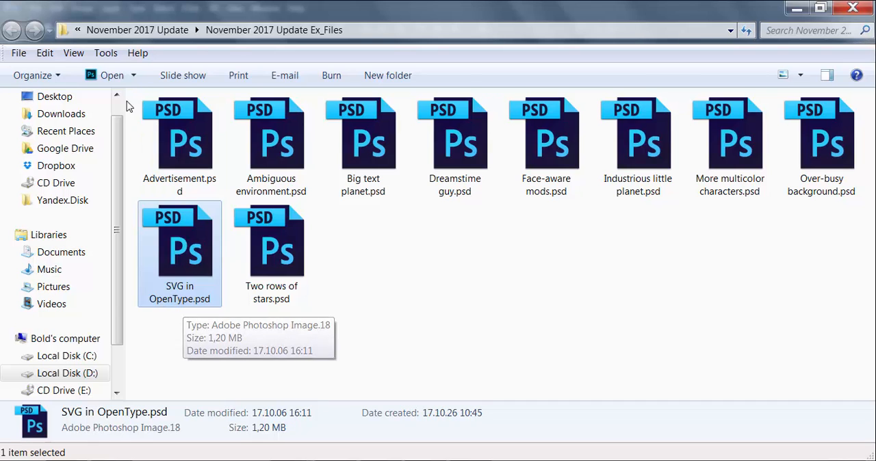
left_click(111, 78)
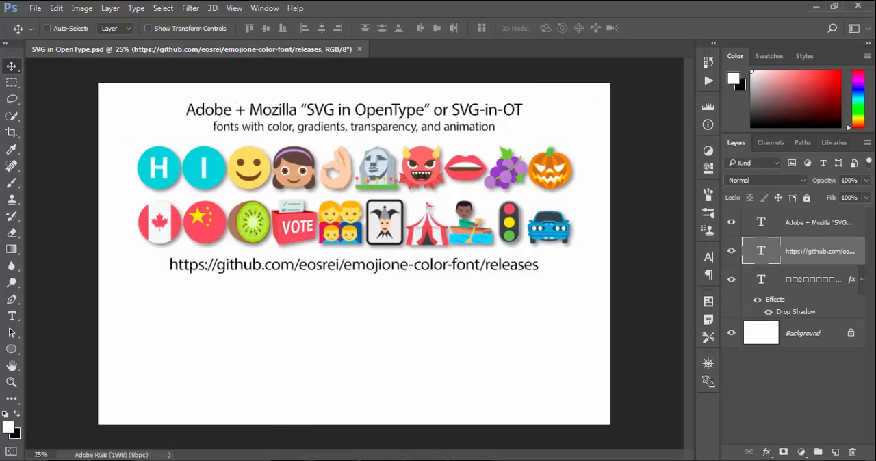
key("ctrl+0")
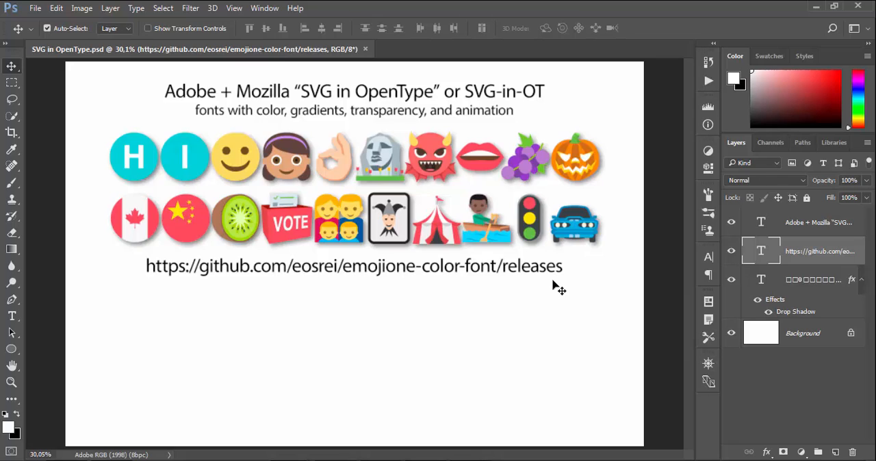
Switch to Chrome and examine the emojione-color-font releases page on GitHub, including its address and the downloadable packages.
left_click(103, 460)
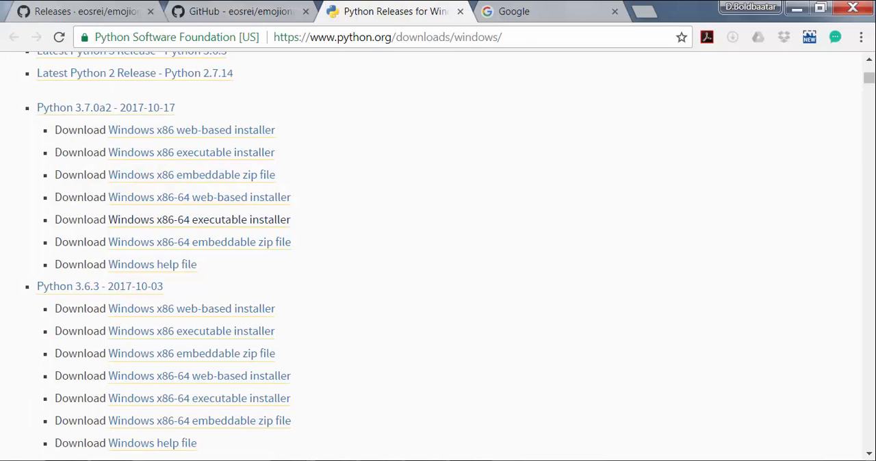
left_click(224, 15)
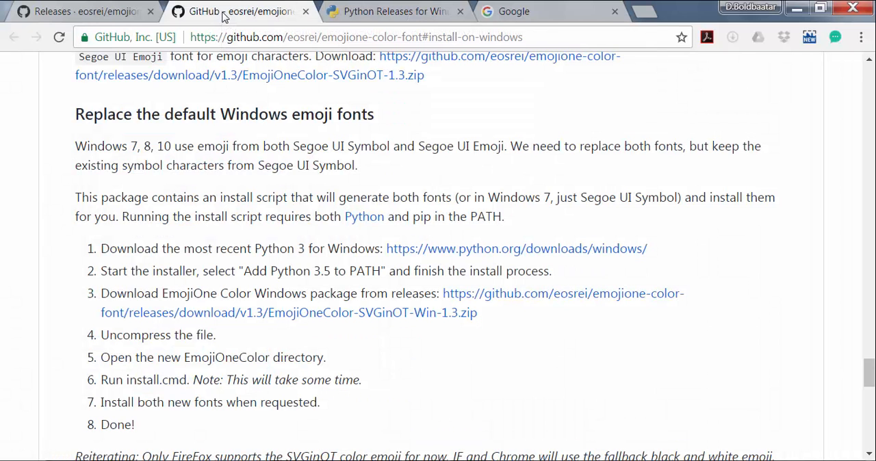
left_click(142, 14)
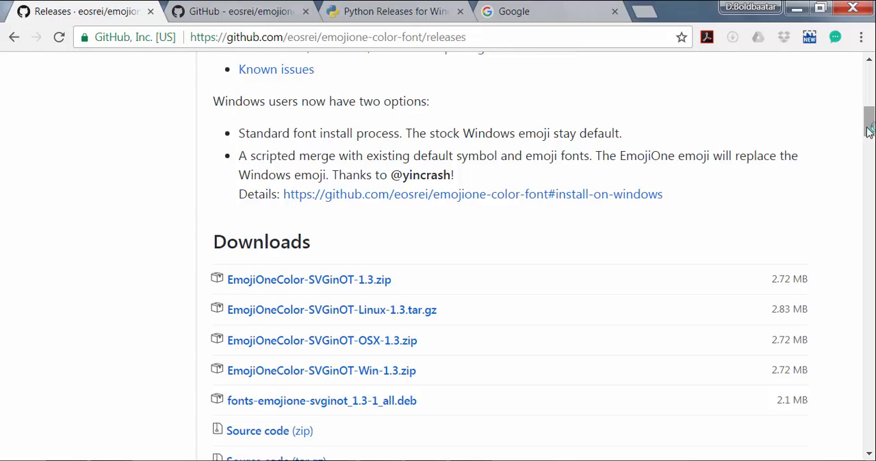
left_click_drag(869, 132, 762, 92)
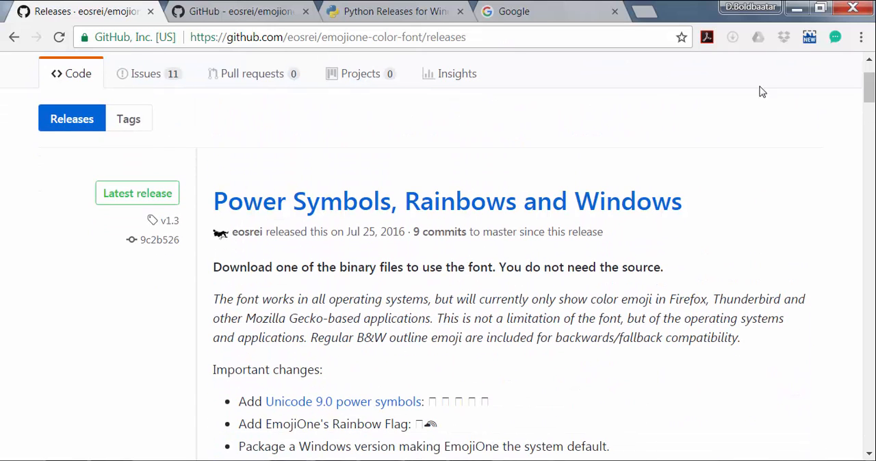
left_click_drag(469, 37, 228, 47)
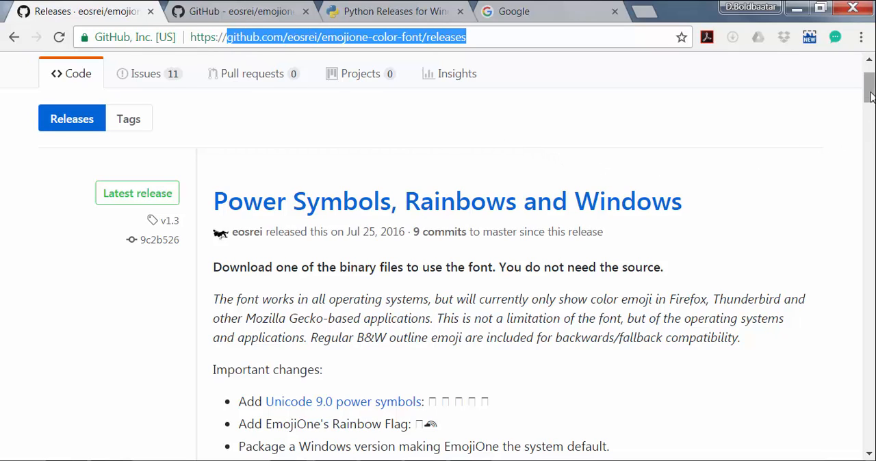
left_click_drag(870, 96, 872, 132)
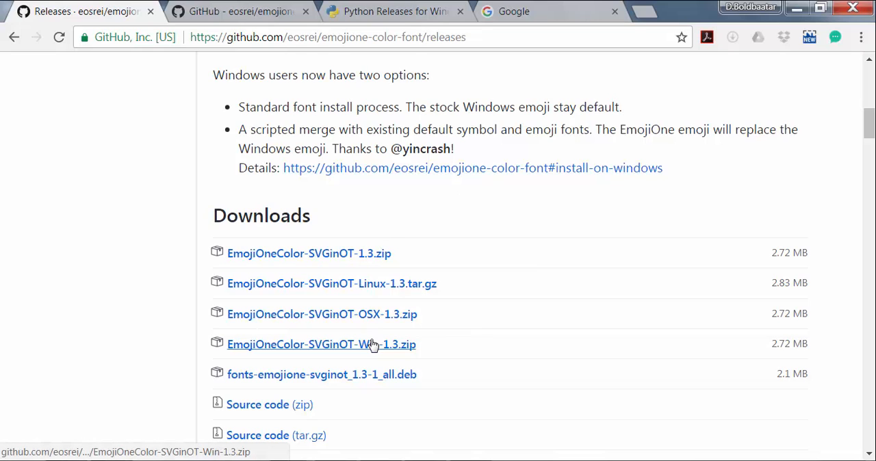
Follow the Windows installation details link and look through the project page's install options, demo images and SVGinOT explanation.
left_click(418, 173)
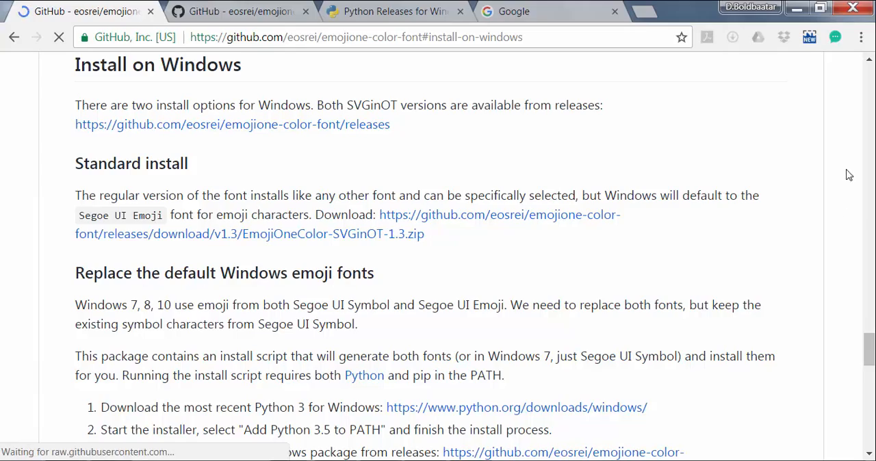
scroll(866, 293, "up", 10)
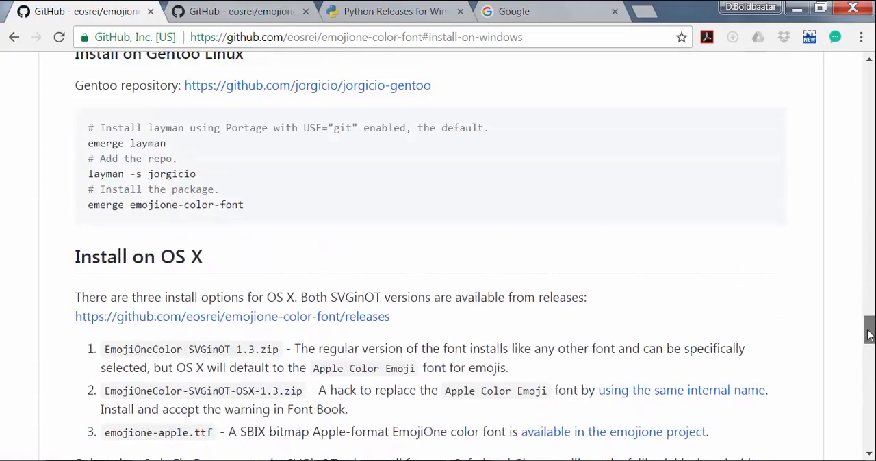
left_click_drag(864, 256, 869, 231)
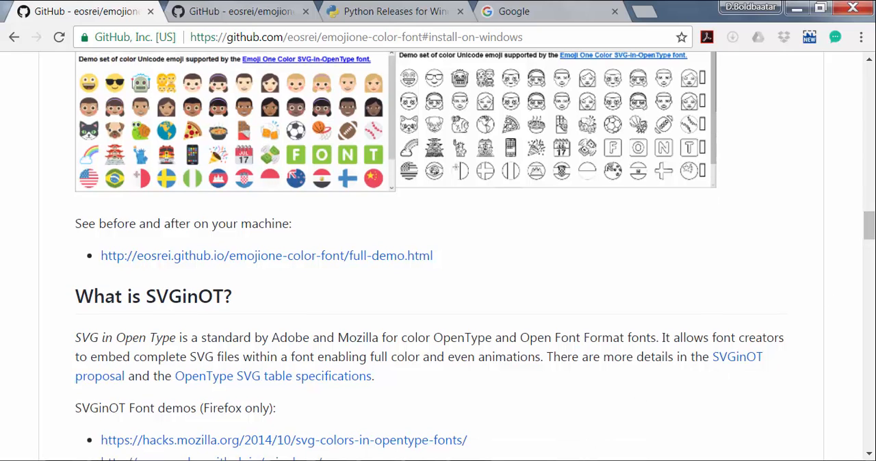
Switch back to Photoshop and start a point text layer below the web address, using the EmojiOne font at 80 pt.
key("alt+Tab")
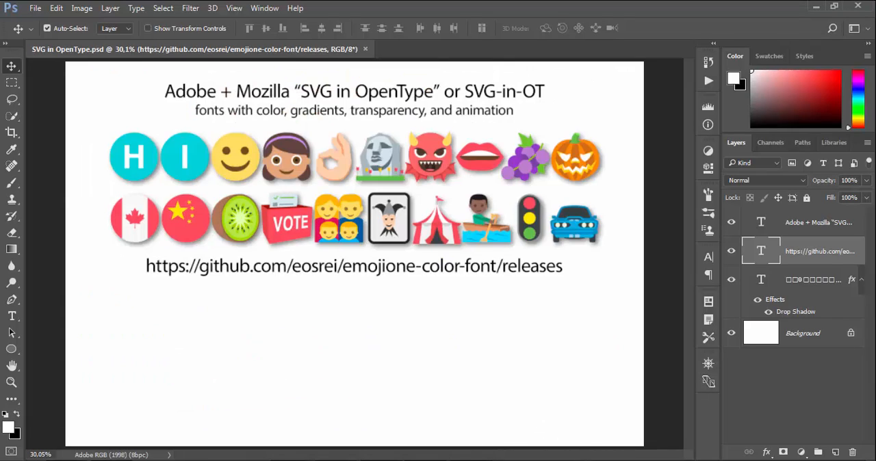
left_click(12, 316)
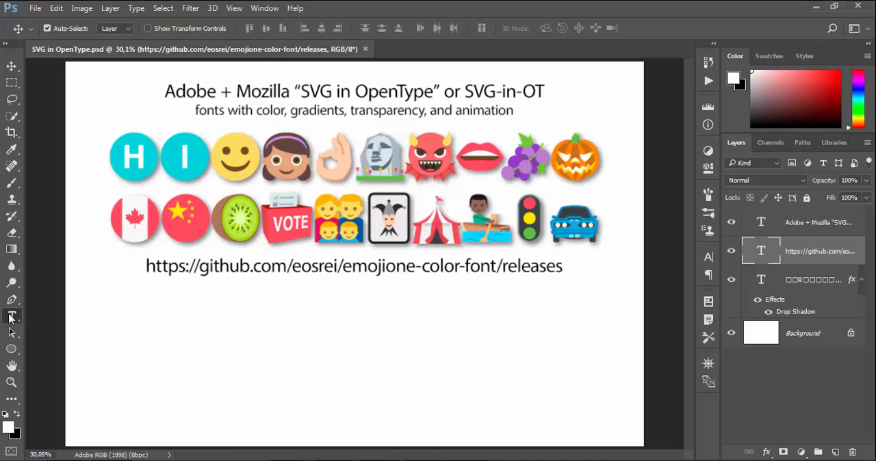
left_click(300, 329)
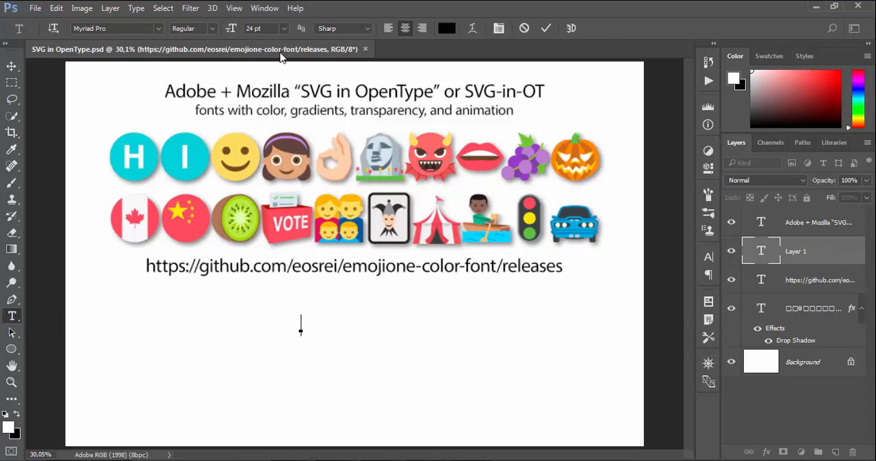
left_click(283, 29)
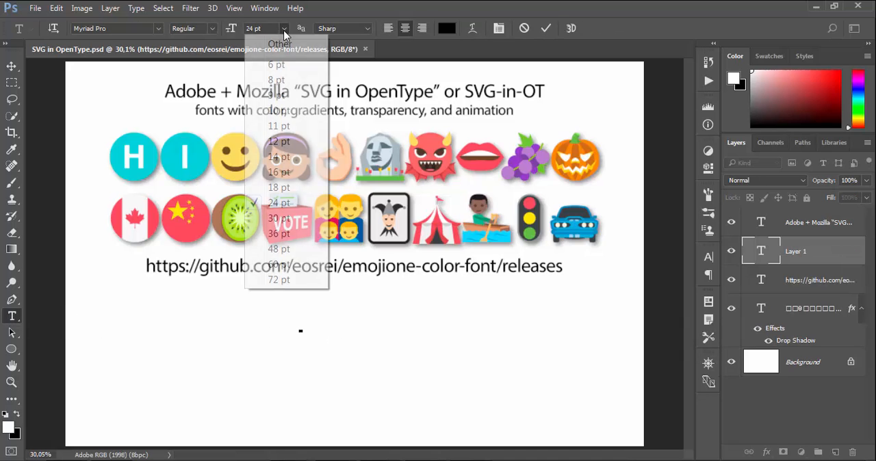
left_click(279, 280)
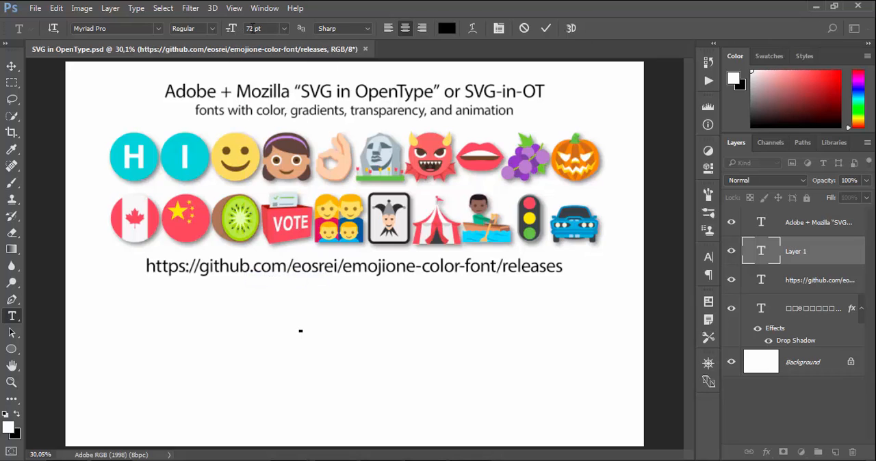
left_click(253, 28)
left_click(300, 315)
left_click(158, 29)
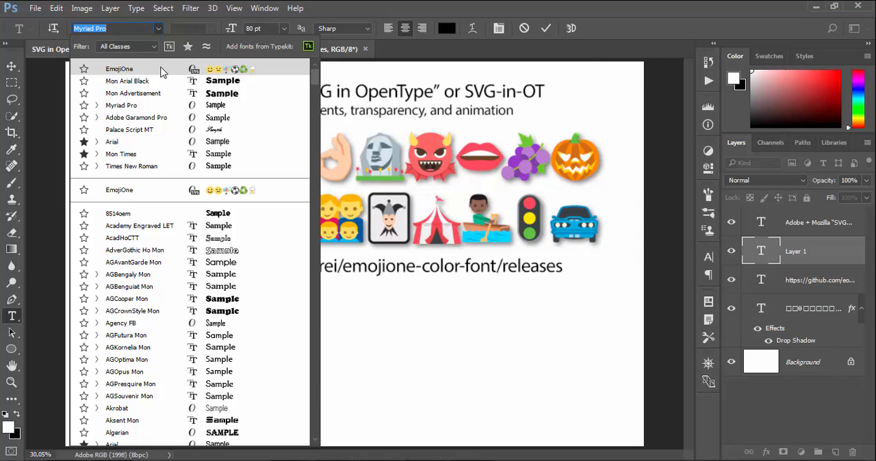
left_click(162, 71)
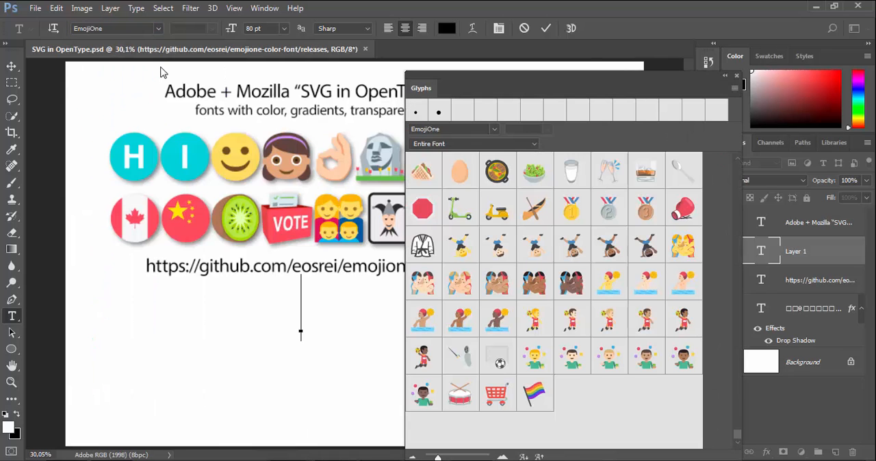
Shift the Glyphs panel slightly upward and browse back to the beginning of the EmojiOne glyph set.
left_click_drag(518, 90, 521, 79)
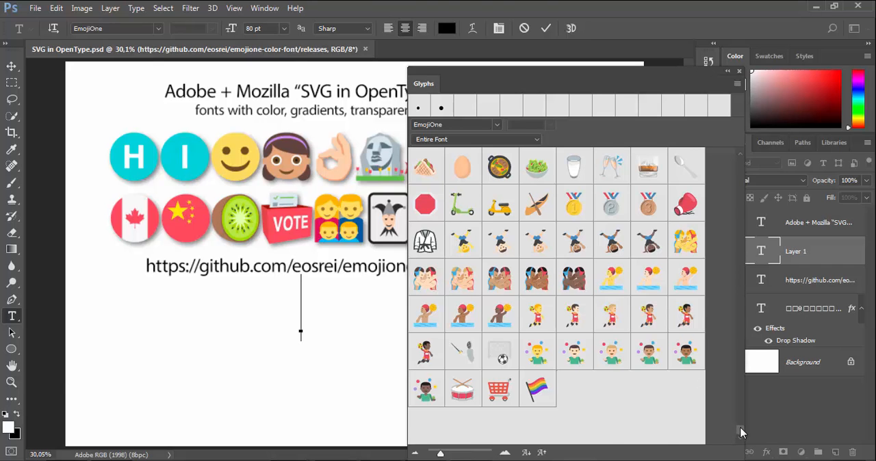
scroll(729, 377, "up", 4)
left_click_drag(728, 372, 744, 160)
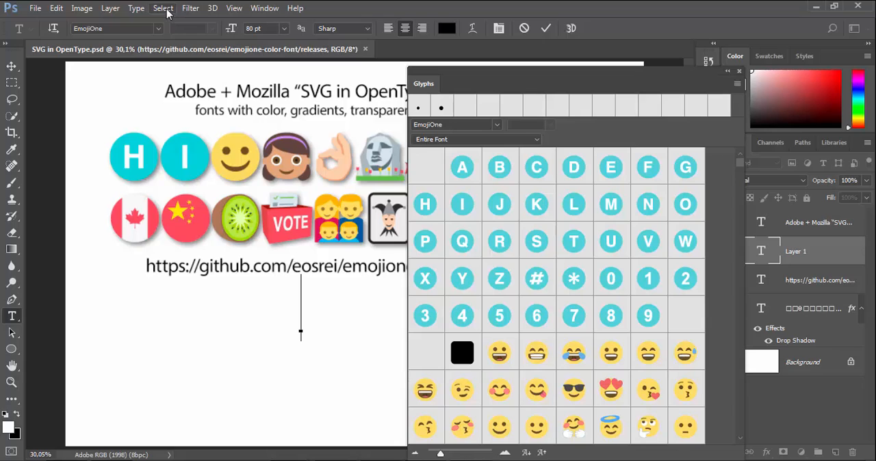
Hide the Glyphs panel and show it again.
left_click(135, 9)
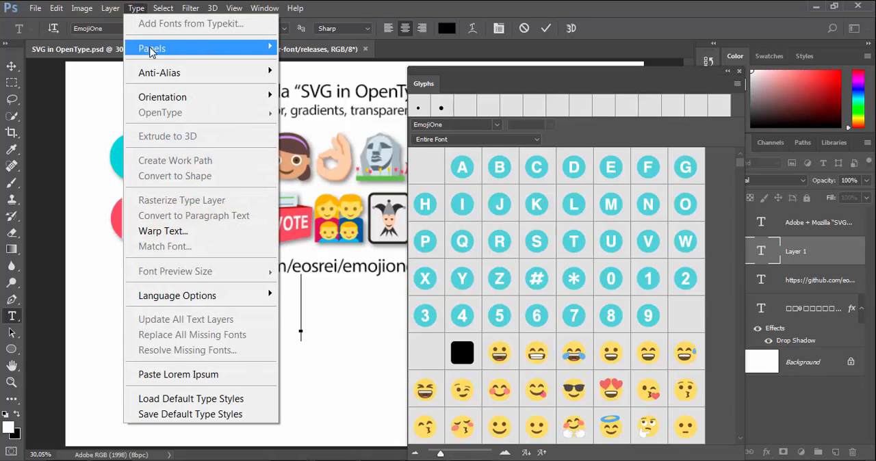
mouse_move(153, 49)
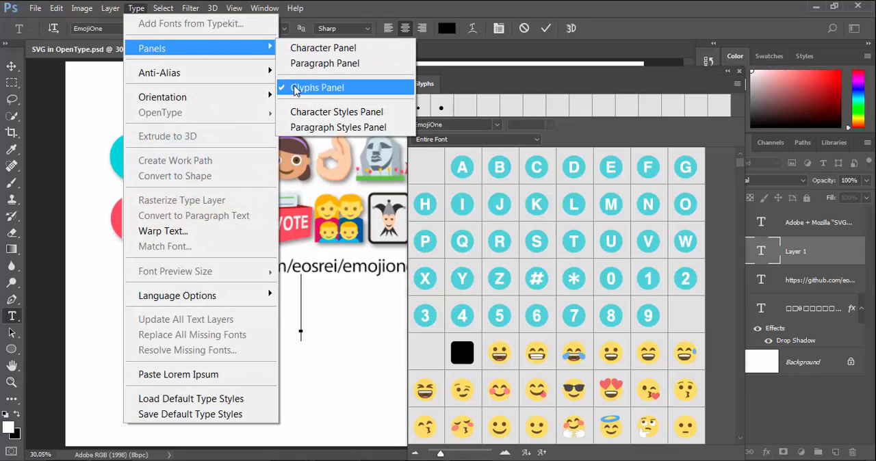
left_click(331, 89)
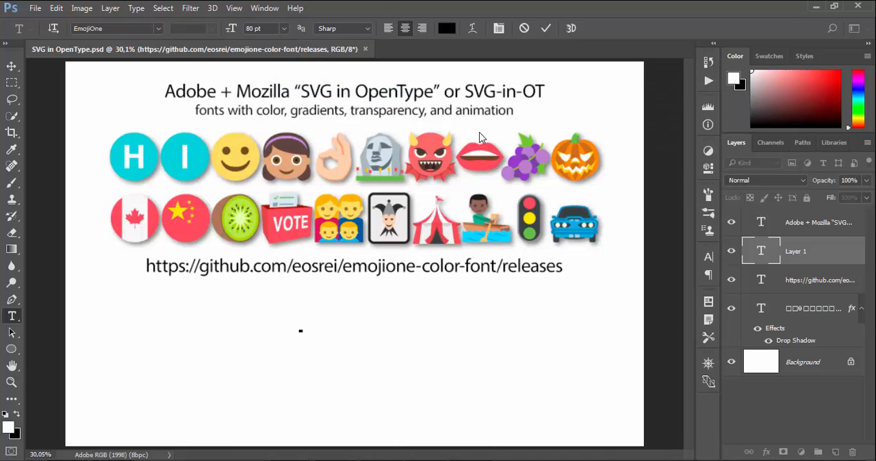
left_click(135, 8)
mouse_move(154, 51)
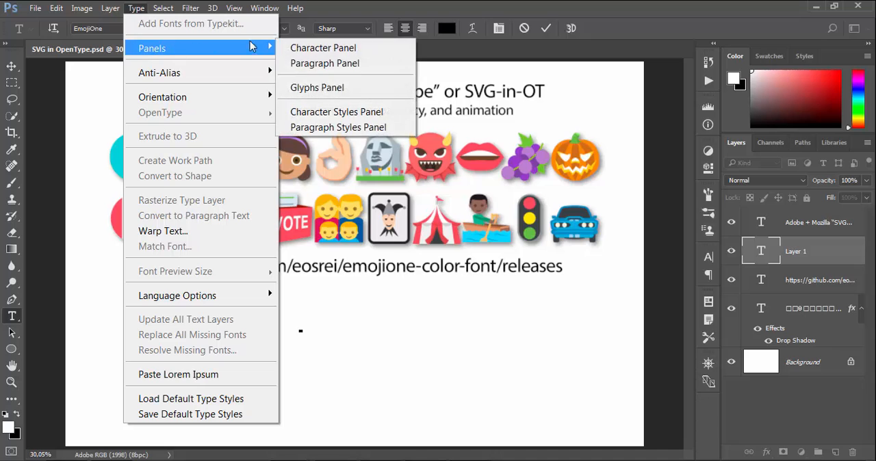
left_click(302, 91)
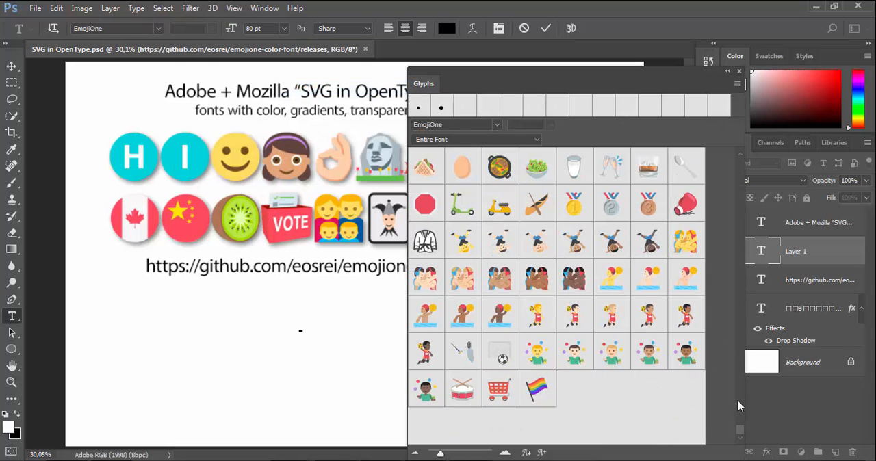
Insert the circled H, circled I and grinning-face glyphs into the new text, deleting the duplicate face.
scroll(743, 425, "up", 5)
left_click_drag(735, 400, 743, 156)
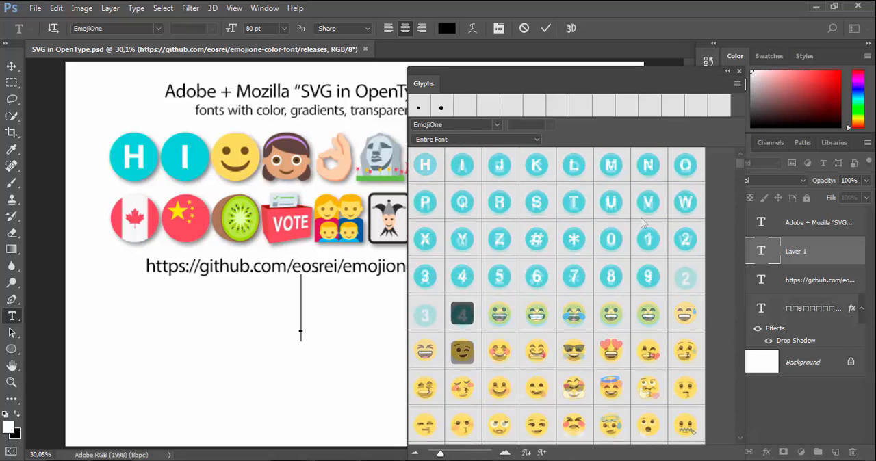
scroll(671, 206, "up", 1)
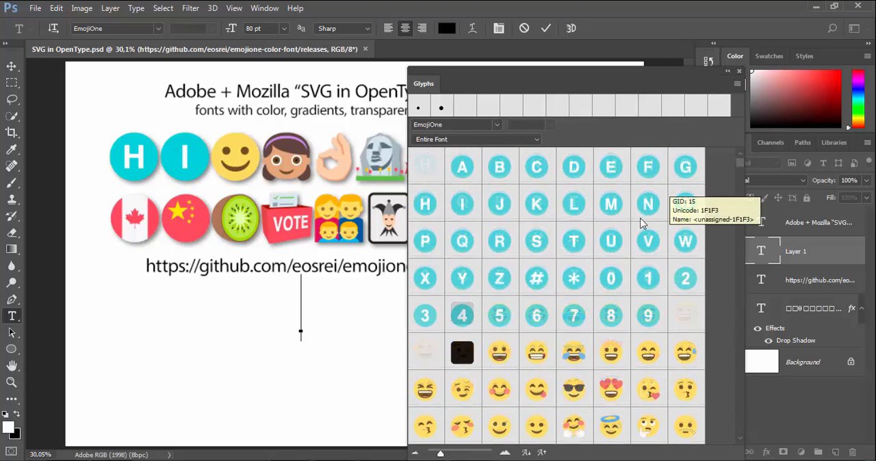
double_click(433, 210)
double_click(460, 213)
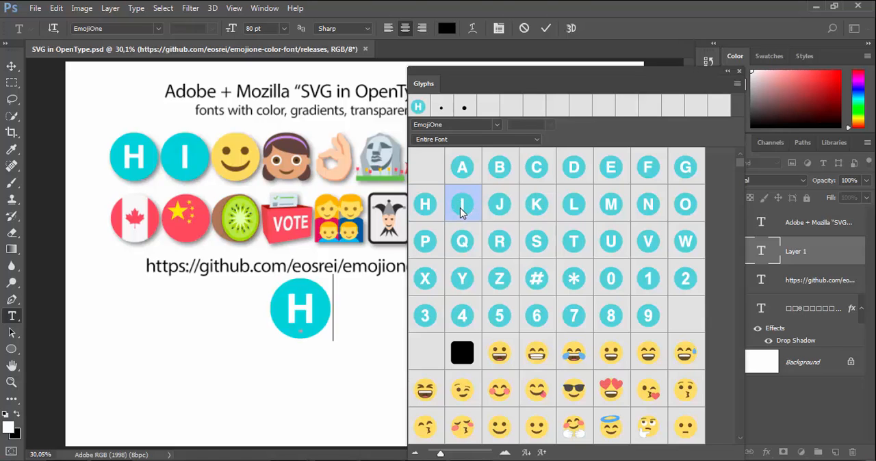
left_click_drag(534, 87, 620, 63)
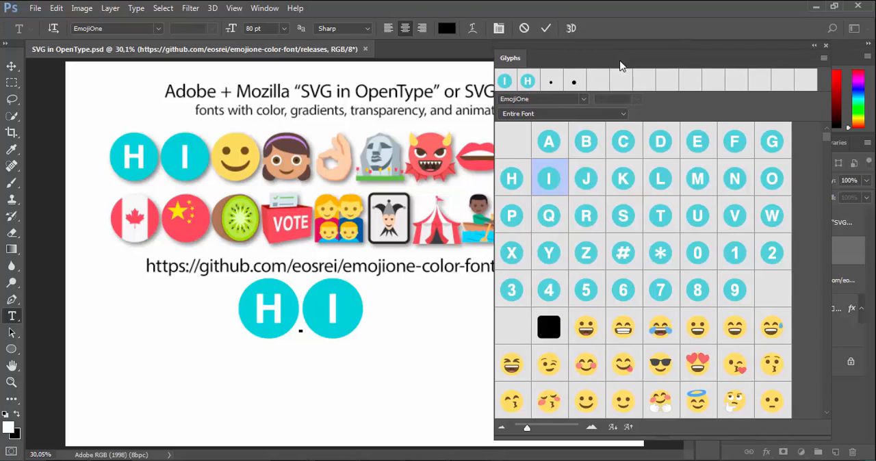
double_click(586, 329)
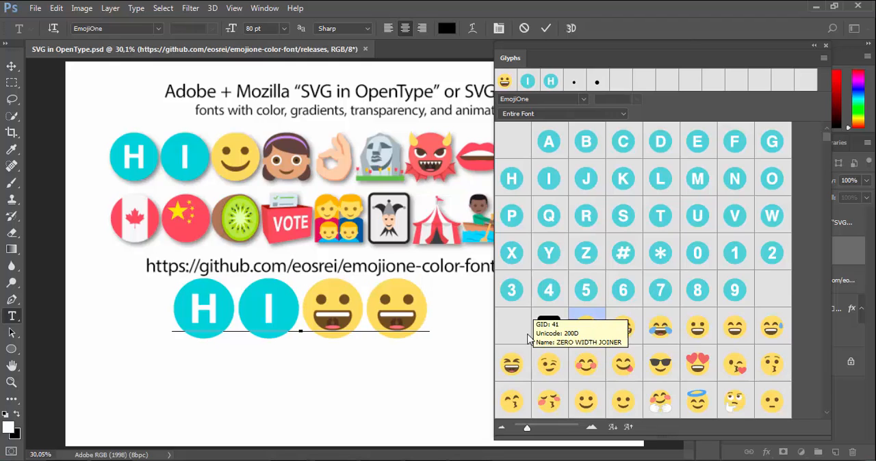
key("BackSpace")
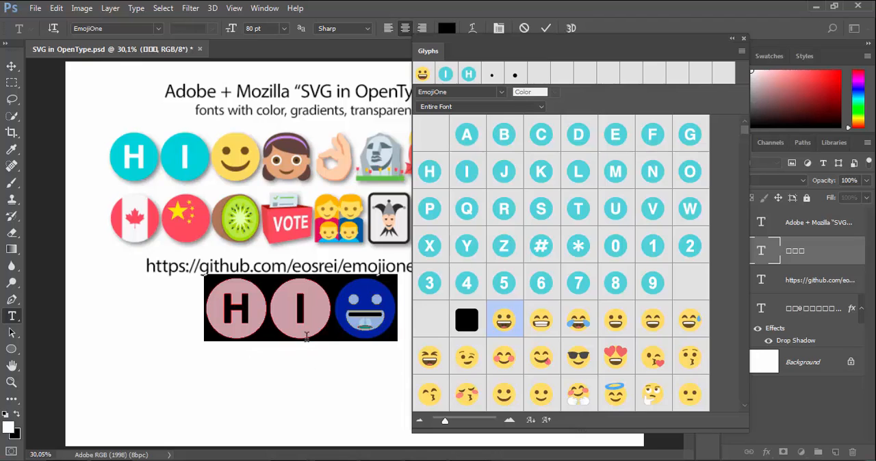
Move the emoji text further below the web address and to its left, and insert a red apple glyph on a second line.
left_click_drag(320, 348, 246, 371)
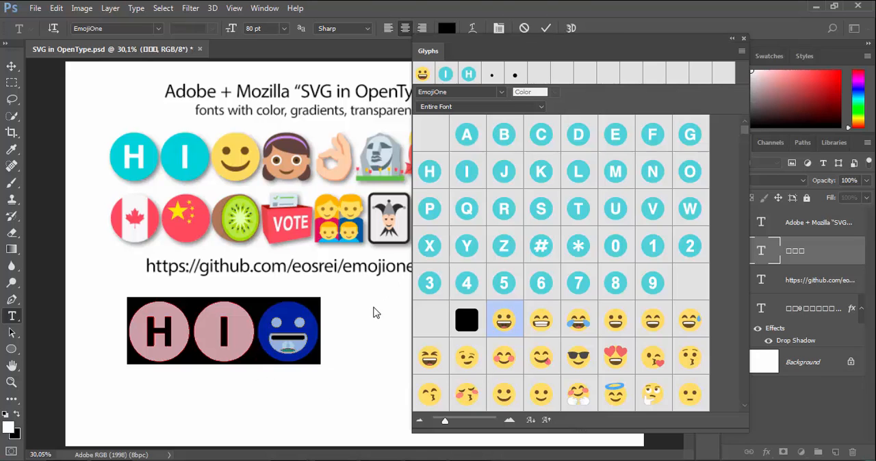
left_click_drag(556, 49, 585, 48)
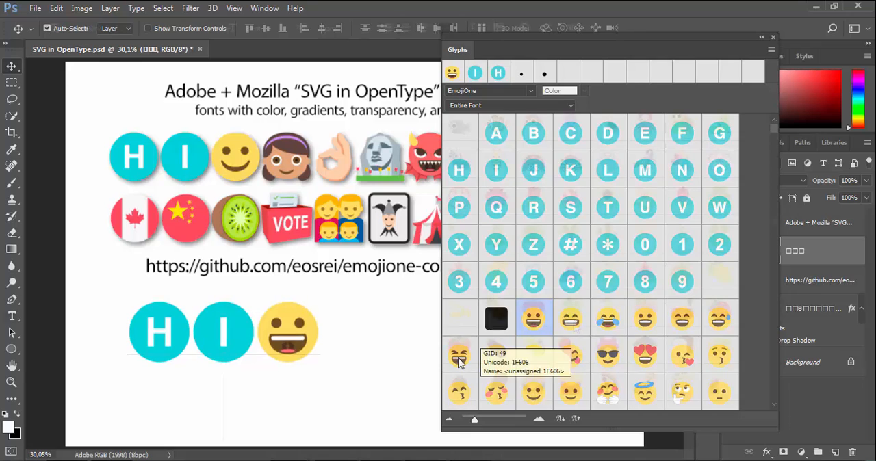
left_click(542, 318)
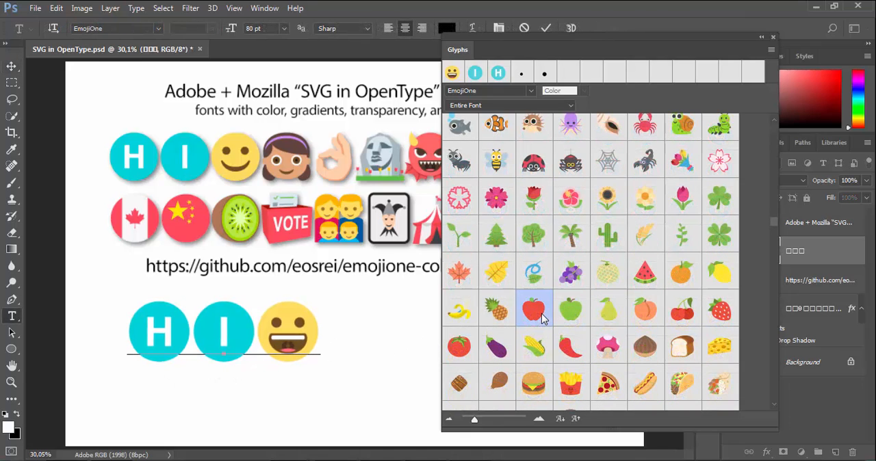
double_click(542, 318)
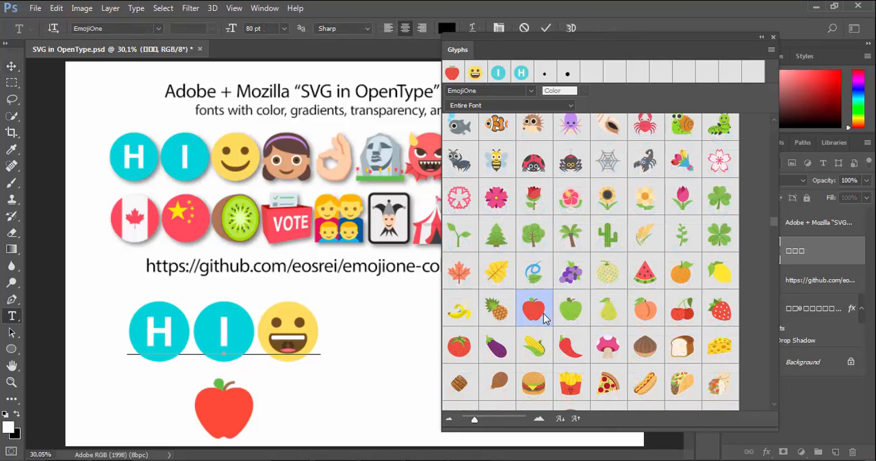
Insert a green tram glyph and a dark grey clock glyph after the red apple on the second line.
left_click_drag(774, 225, 773, 241)
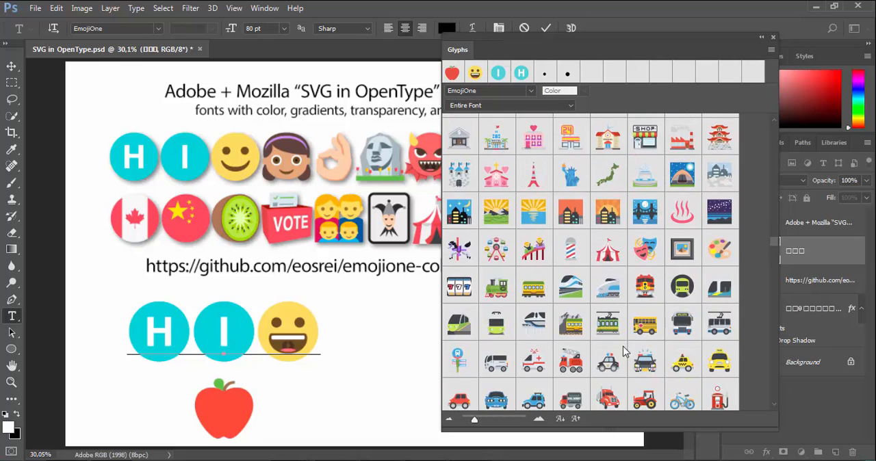
double_click(609, 322)
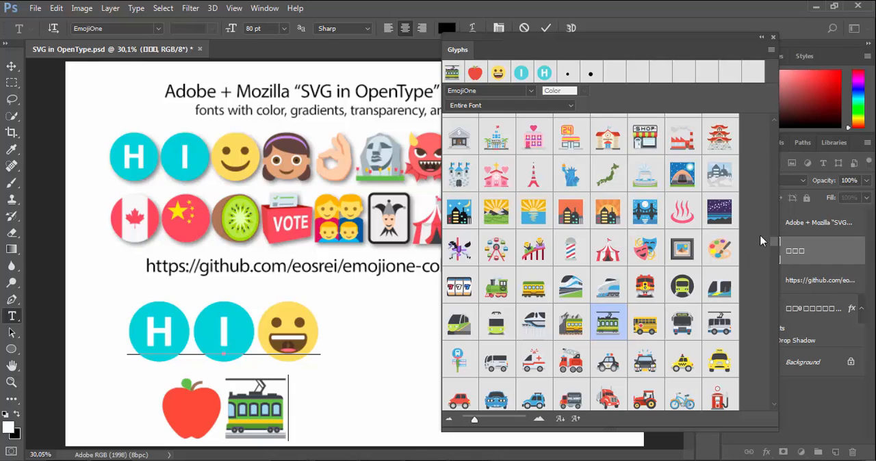
left_click_drag(775, 242, 775, 260)
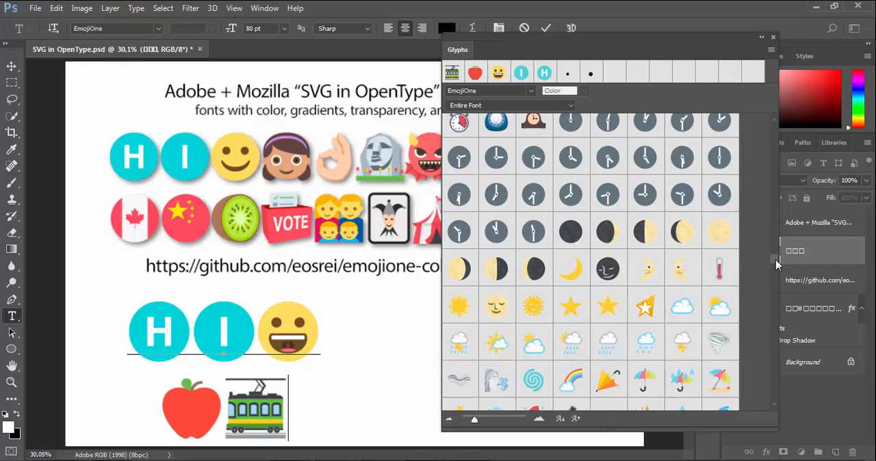
double_click(535, 198)
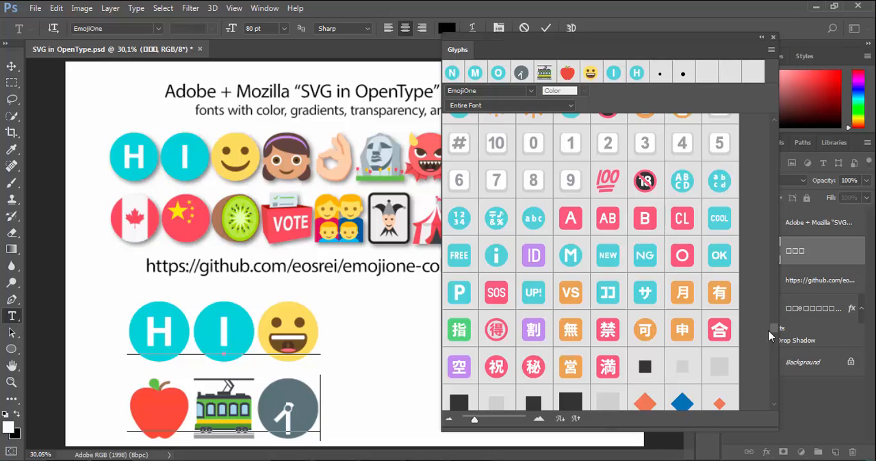
Browse the glyph set down to the country flags and back, and combine circled M and N after the clock into the Mongolian flag.
left_click_drag(774, 331, 773, 350)
scroll(774, 335, "down", 1)
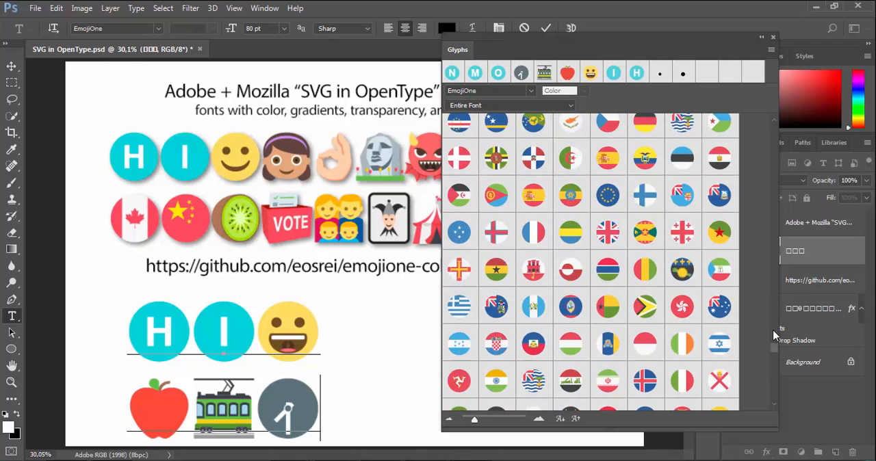
scroll(774, 334, "up", 1)
scroll(773, 335, "up", 10)
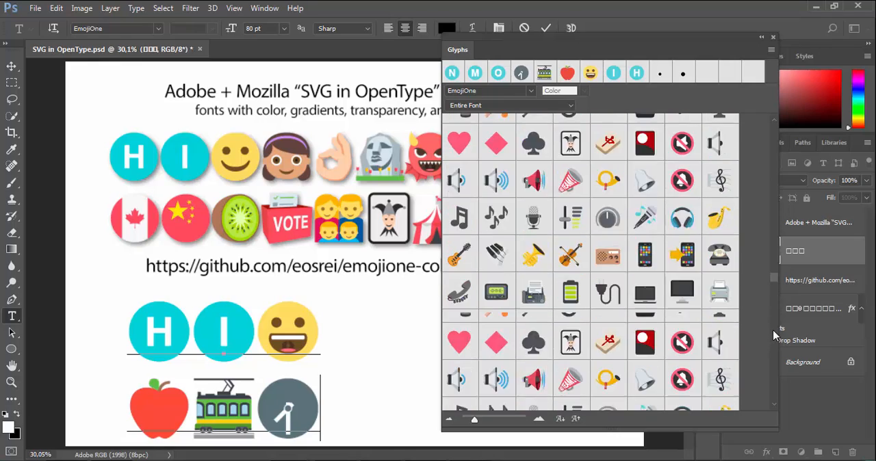
scroll(774, 334, "up", 20)
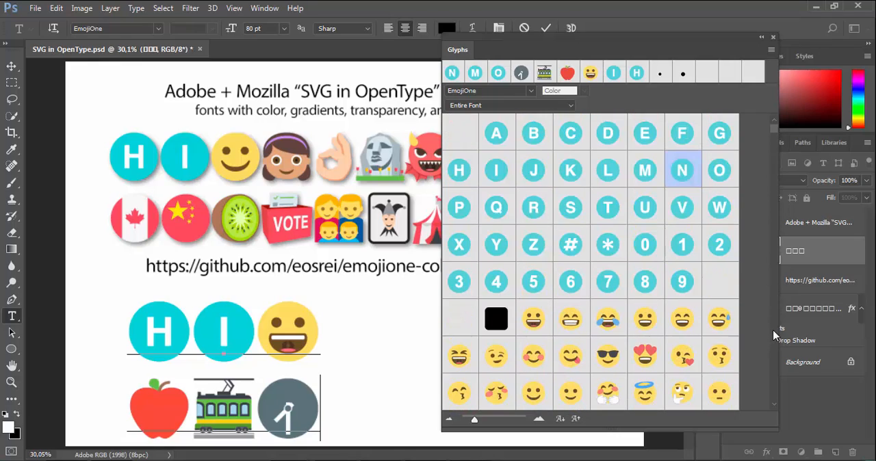
double_click(645, 170)
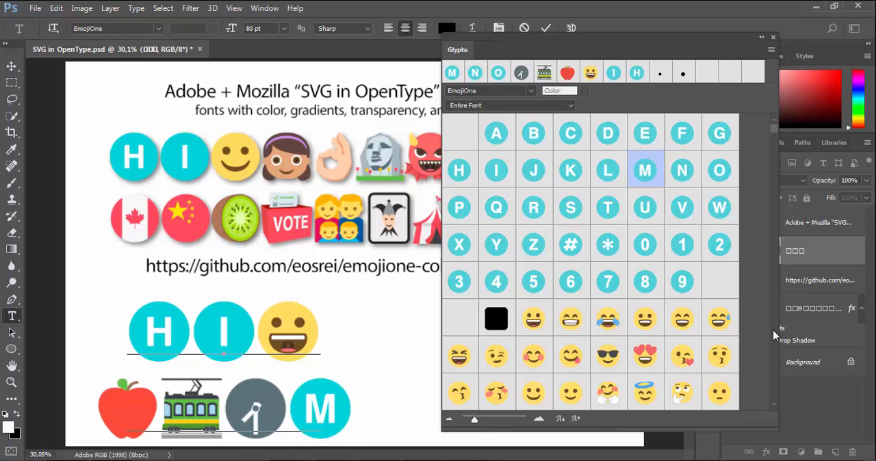
double_click(682, 170)
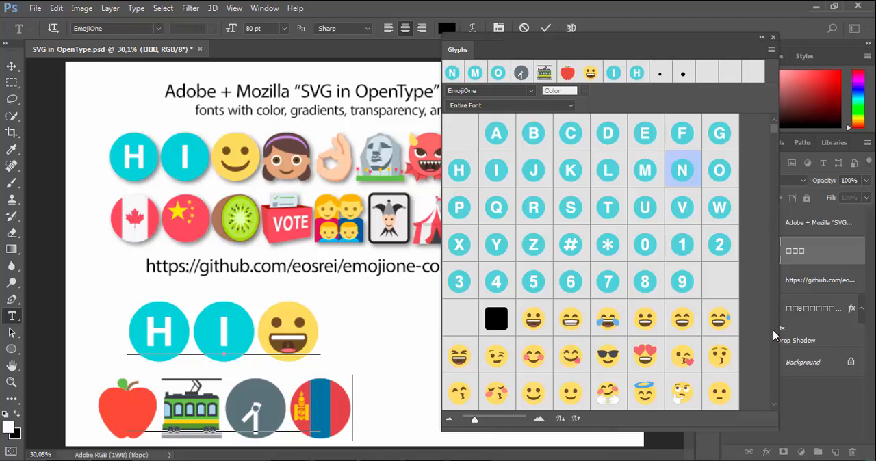
Combine the circled U and S glyphs into the United States flag, and move the Glyphs panel away from the artwork.
double_click(650, 218)
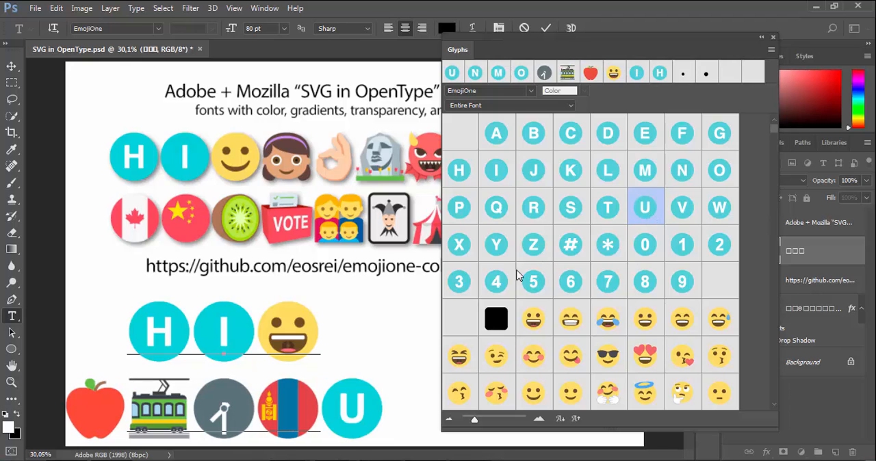
double_click(571, 213)
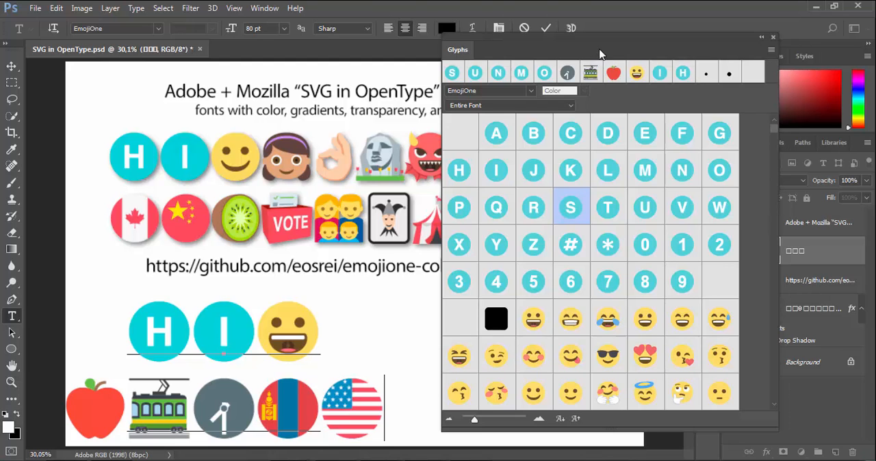
left_click_drag(609, 52, 681, 64)
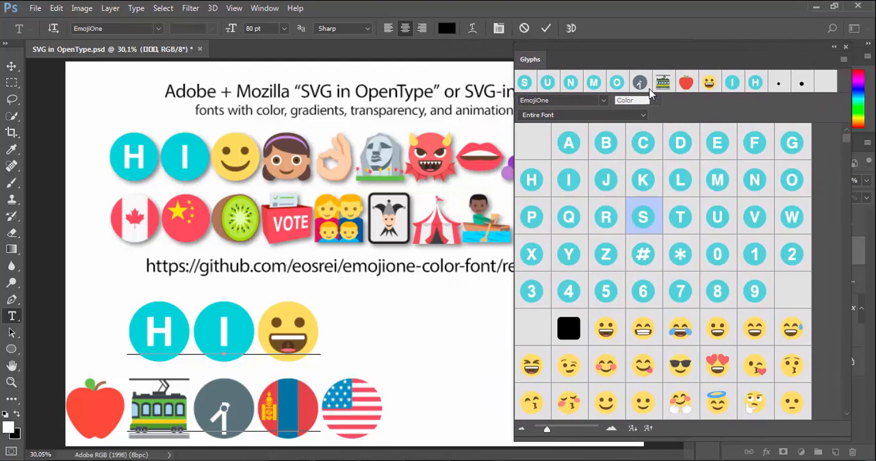
Add the German flag from circled D and E and the South Korean flag from circled K and R.
double_click(685, 147)
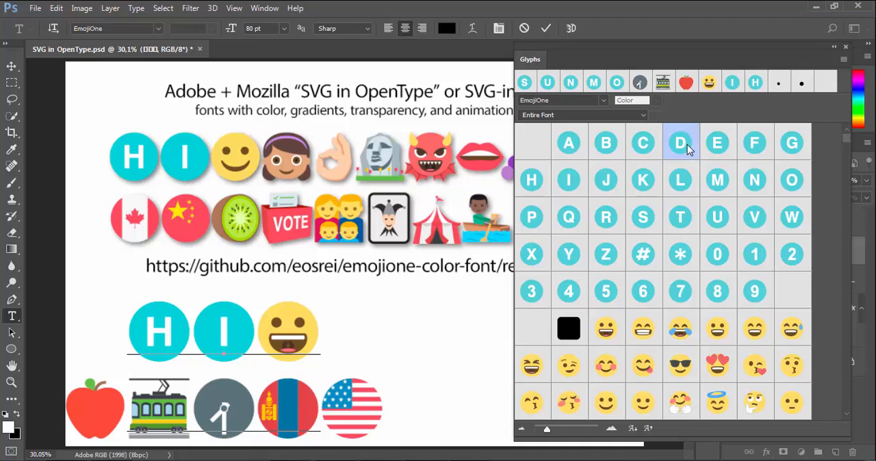
double_click(718, 146)
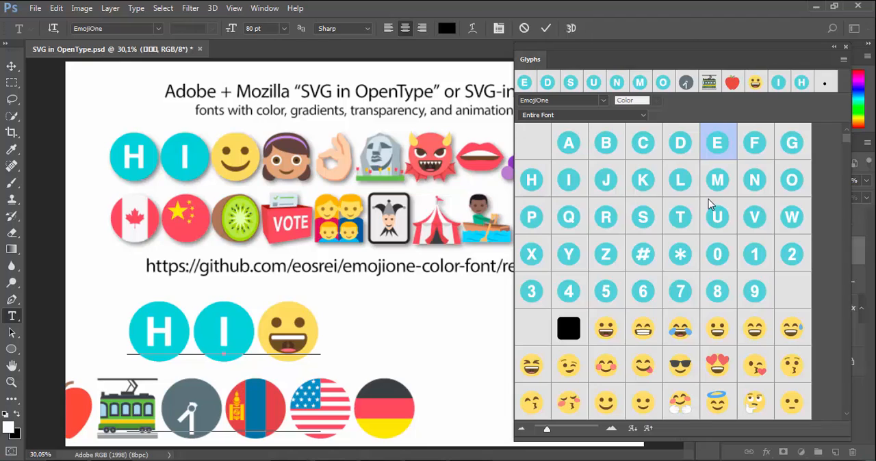
double_click(645, 181)
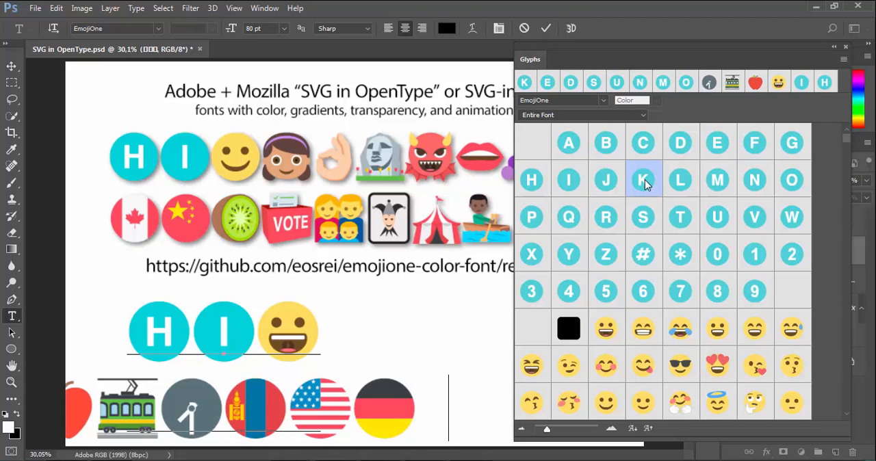
double_click(611, 225)
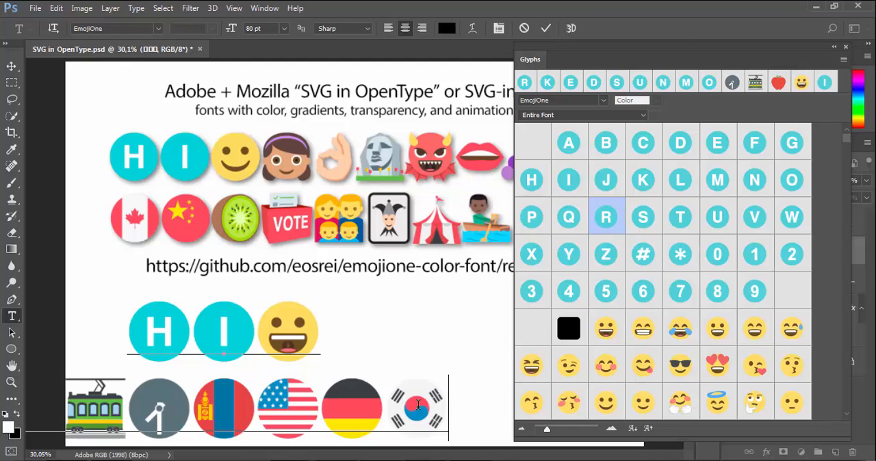
Delete the South Korean and German flags at the end of the second line, one letter glyph at a time.
key("BackSpace")
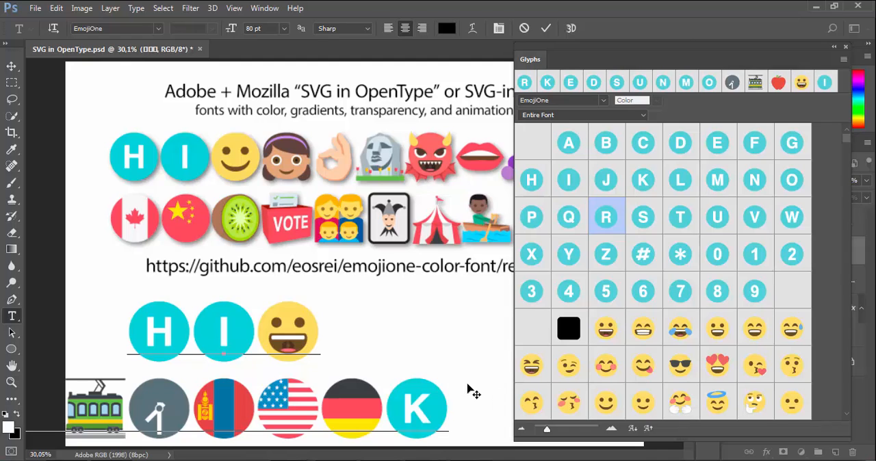
key("BackSpace")
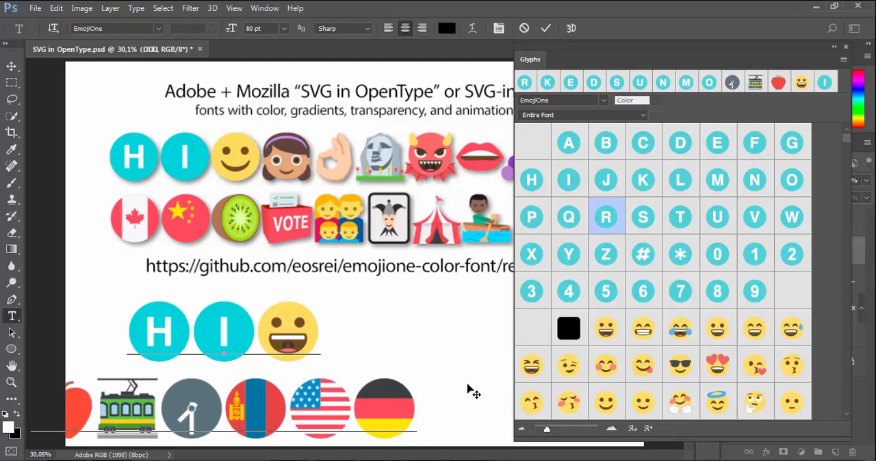
key("BackSpace")
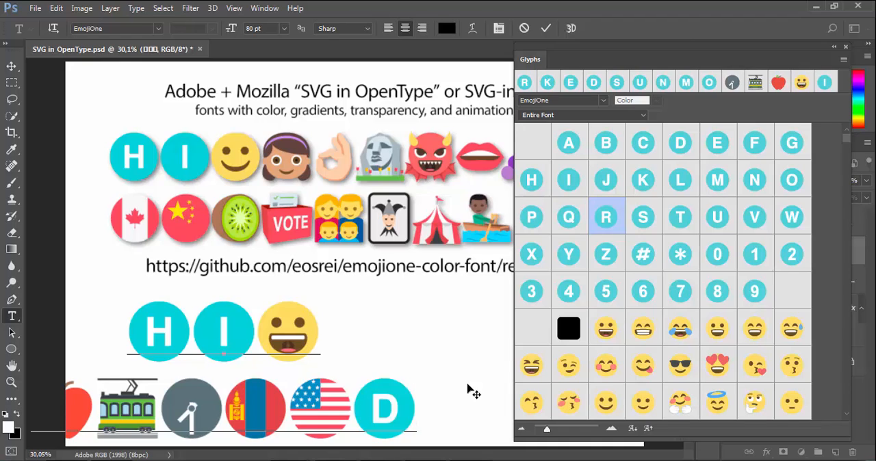
key("BackSpace")
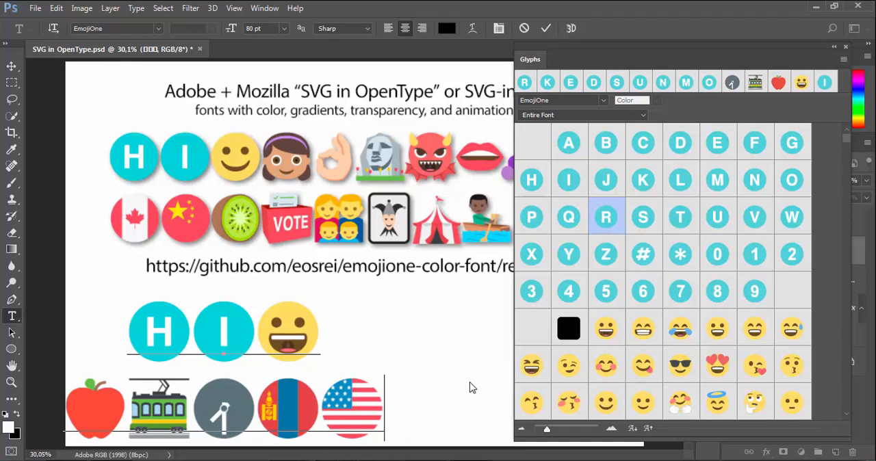
Replace the circled H and I on the first line with circled L, O, V and E, and delete the E again.
left_click(254, 327)
left_click_drag(243, 328, 149, 326)
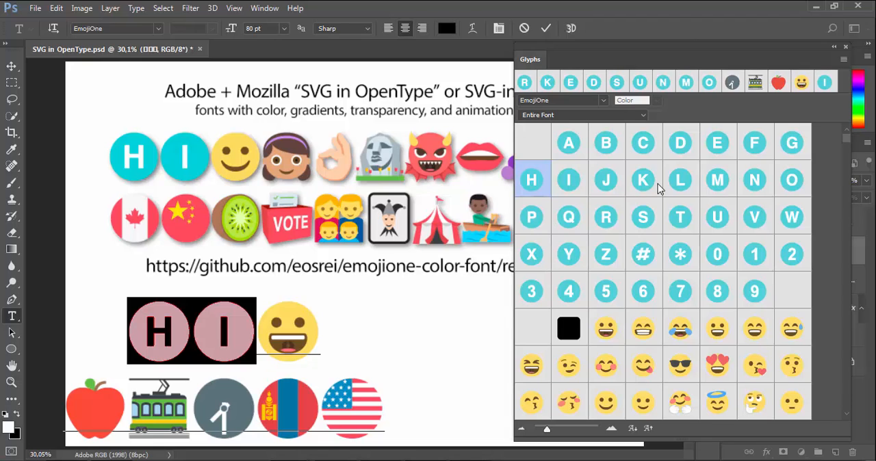
left_click(684, 184)
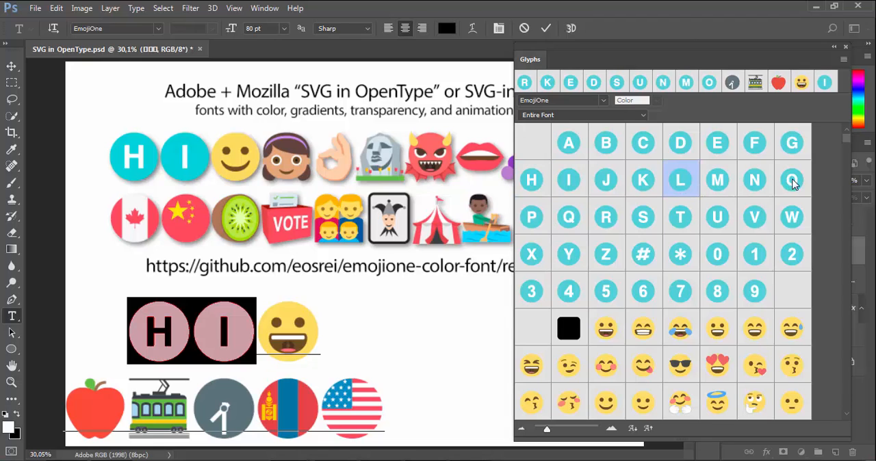
double_click(681, 185)
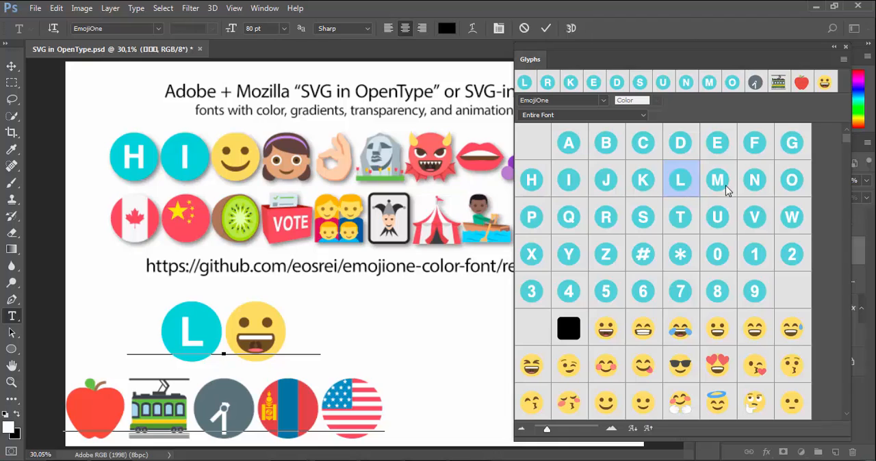
left_click(788, 192)
double_click(789, 192)
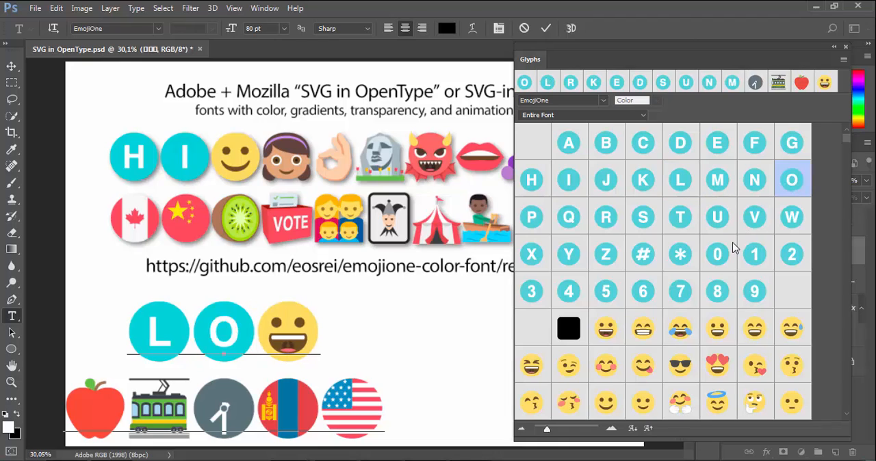
double_click(755, 218)
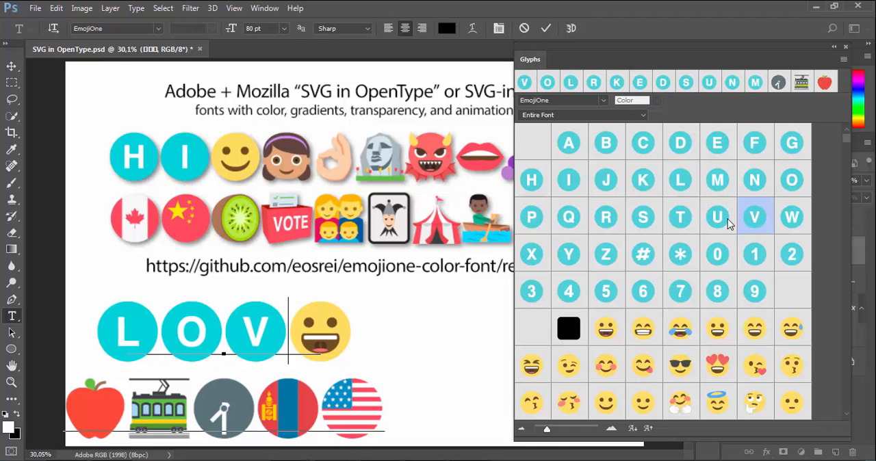
double_click(717, 144)
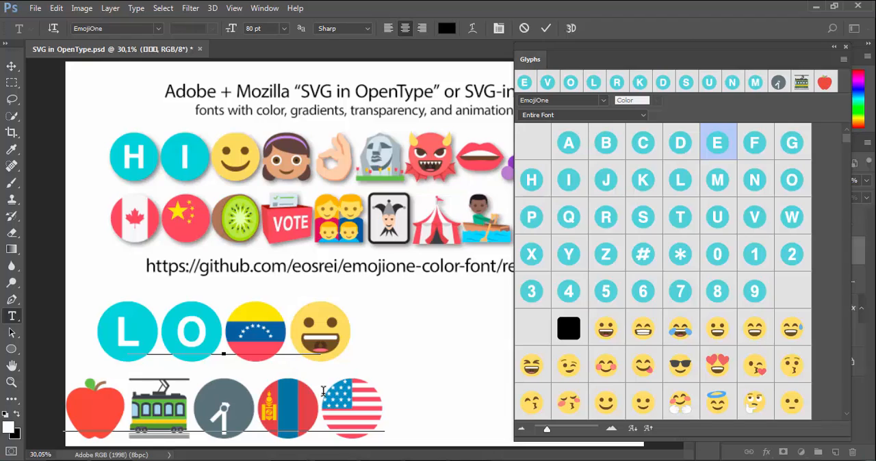
key("BackSpace")
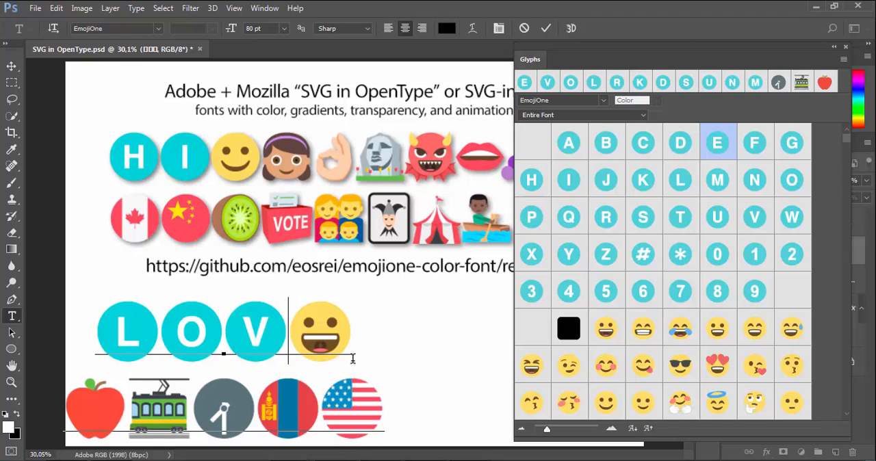
Insert a blond boy's face and a yellow-haired girl's face after the grinning face on the first line.
left_click(352, 336)
left_click_drag(847, 141, 851, 160)
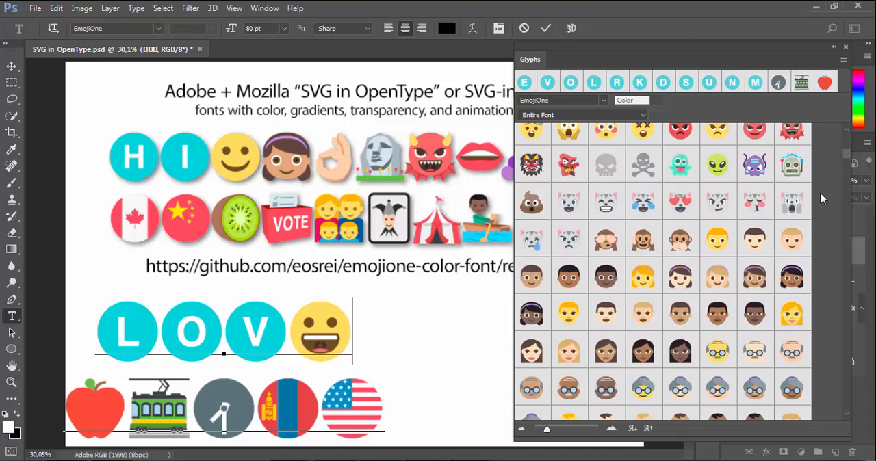
double_click(790, 245)
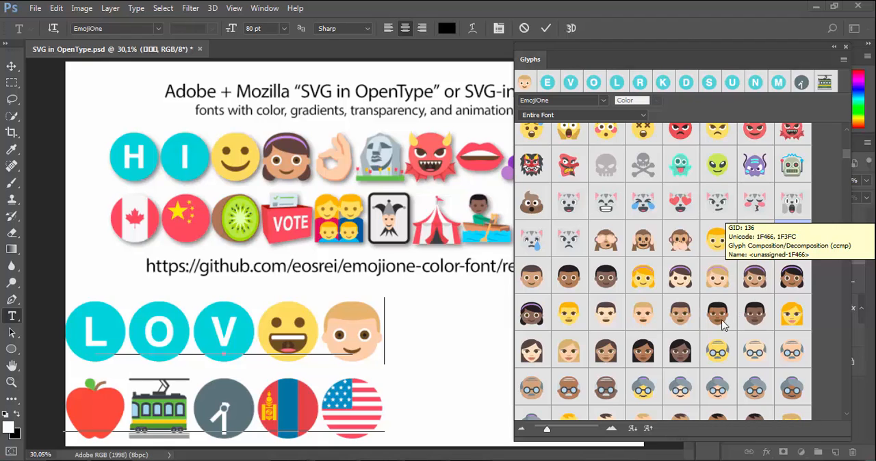
double_click(651, 282)
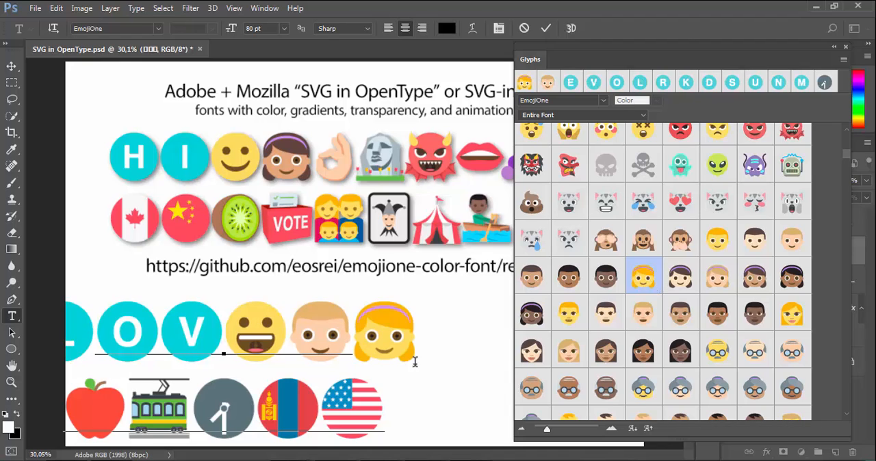
Insert the three lightest skin-tone swatches after the boy's face and the medium-dark swatch after the girl's face.
left_click(353, 335)
left_click_drag(847, 153, 844, 183)
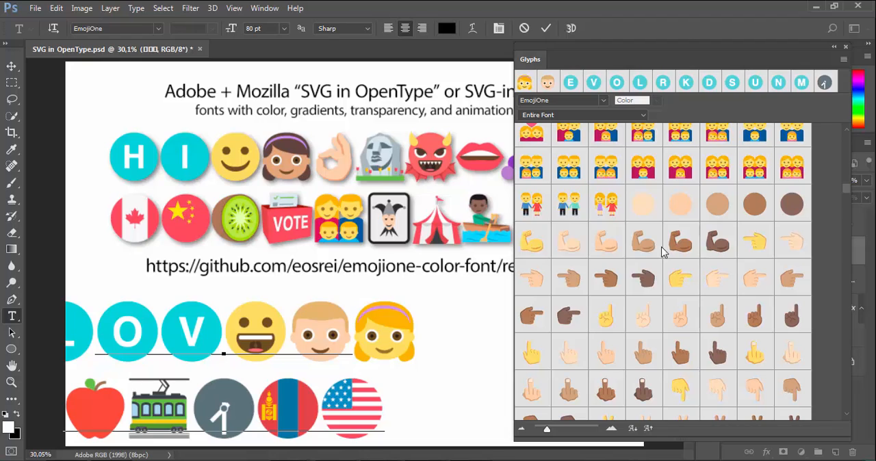
double_click(646, 211)
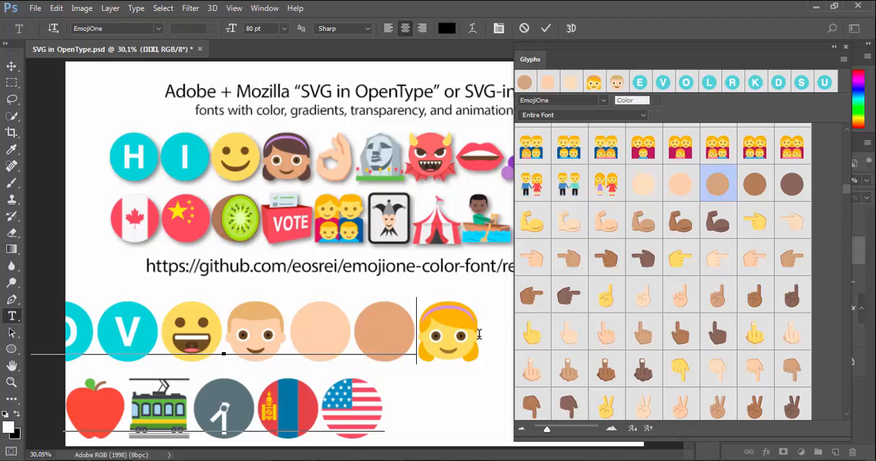
left_click(480, 335)
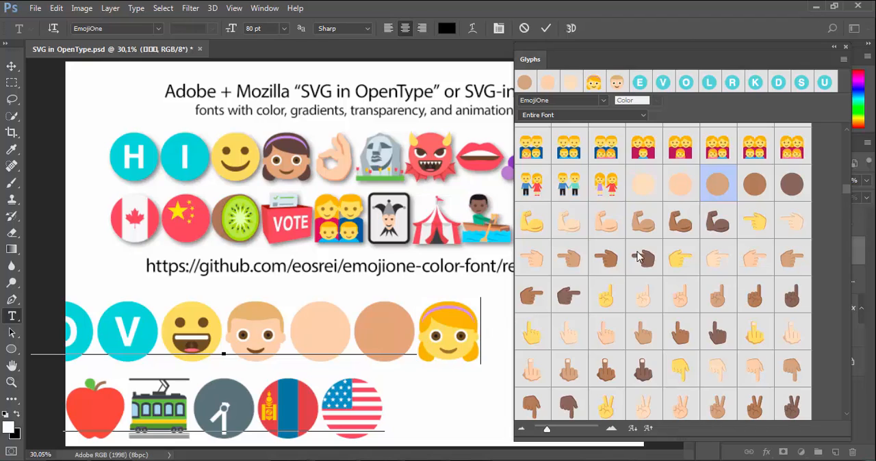
double_click(751, 192)
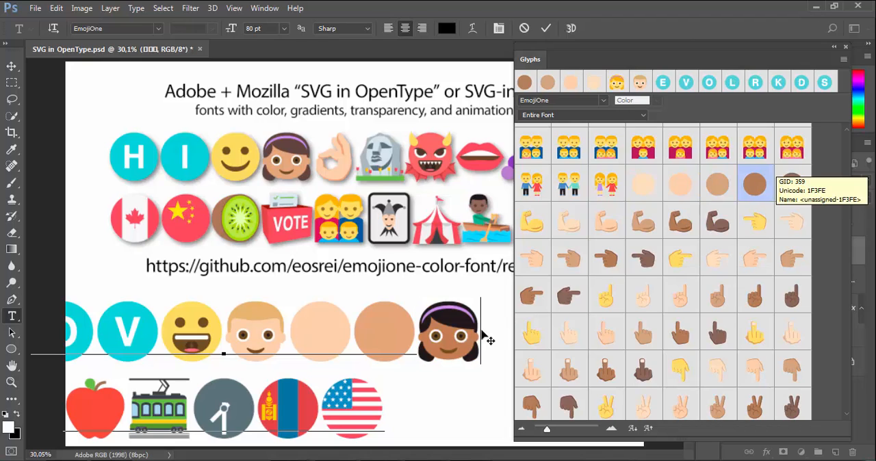
Delete the boy's face and the two skin-tone swatches before the girl's face, commit the text, and shift the emoji layer slightly left.
left_click(417, 336)
key("BackSpace")
key("BackSpace")
key("BackSpace")
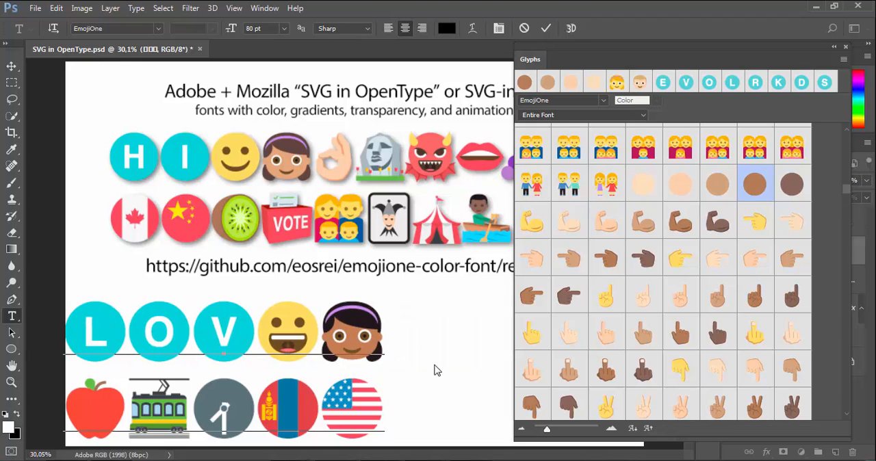
left_click(385, 332)
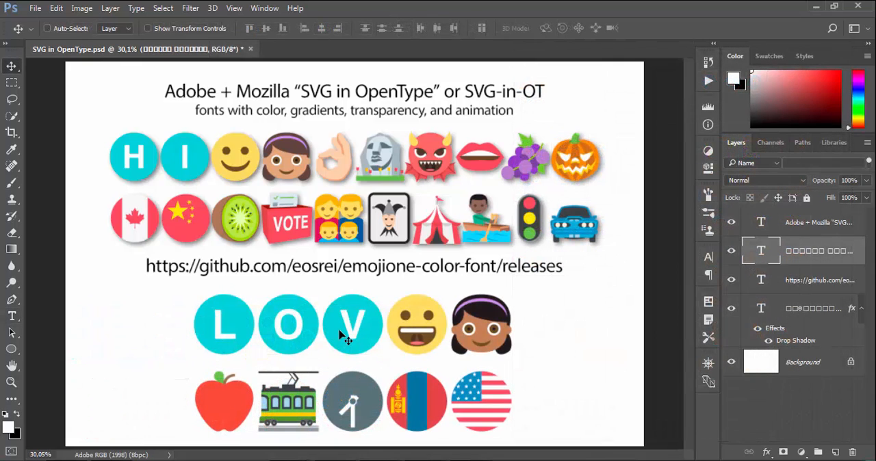
left_click_drag(339, 331, 336, 332)
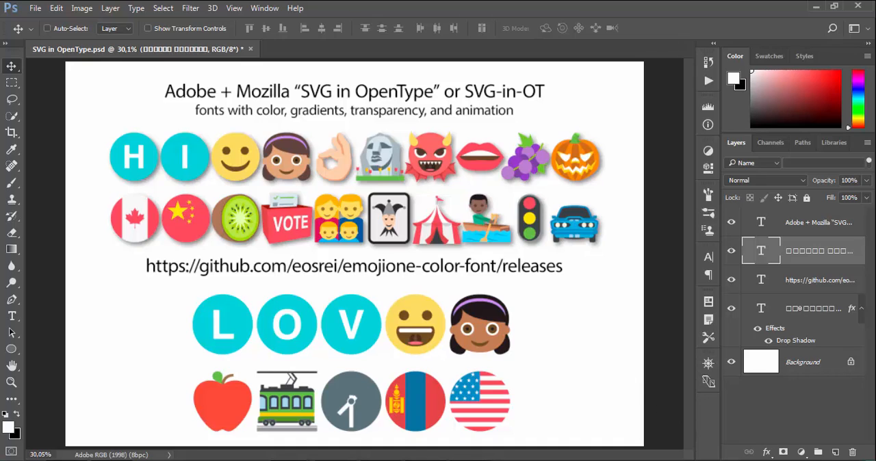
Add a drop shadow to the emoji text layer with 50% opacity, 8 px distance, 3% spread and 8 px size.
left_click(767, 453)
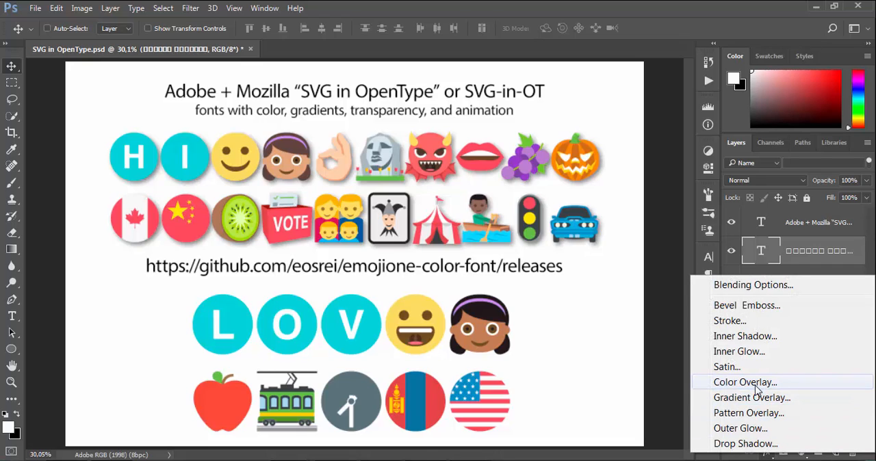
left_click(746, 444)
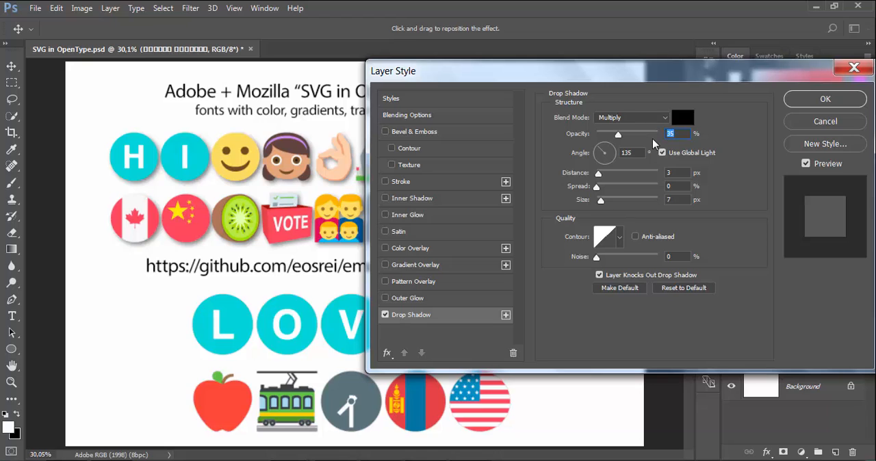
type("50")
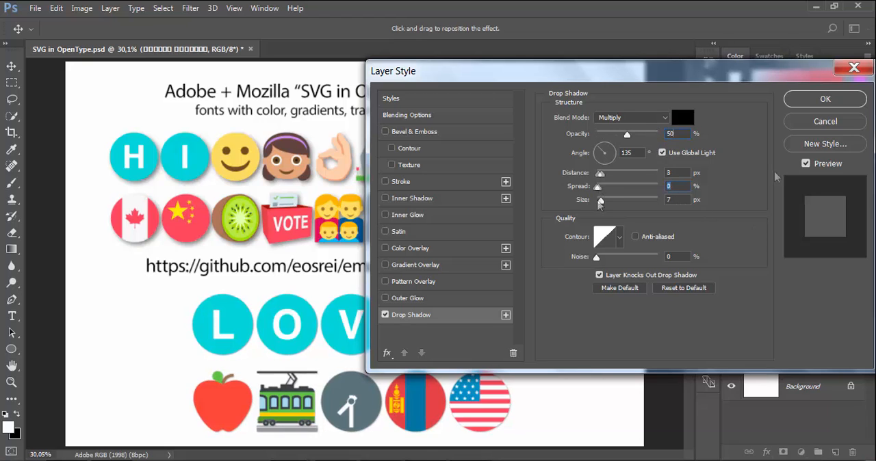
left_click_drag(601, 201, 602, 202)
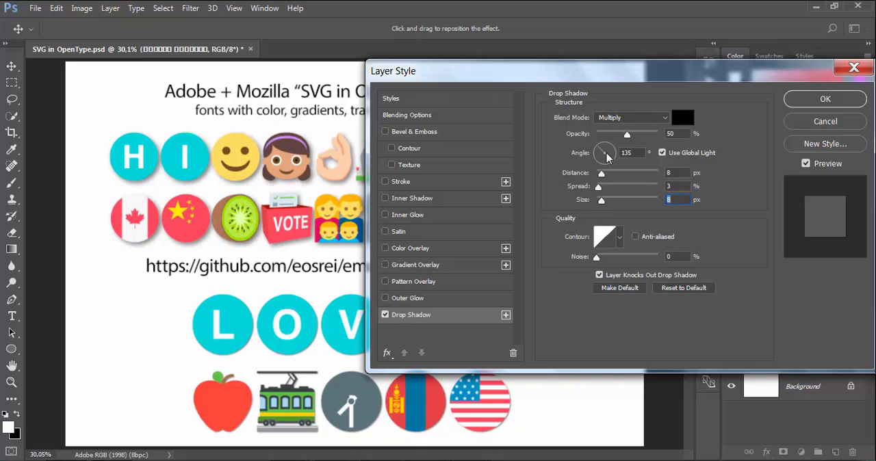
Rotate the drop shadow's global light angle so the shadow falls below the emoji, and apply the layer style.
left_click_drag(603, 154, 615, 168)
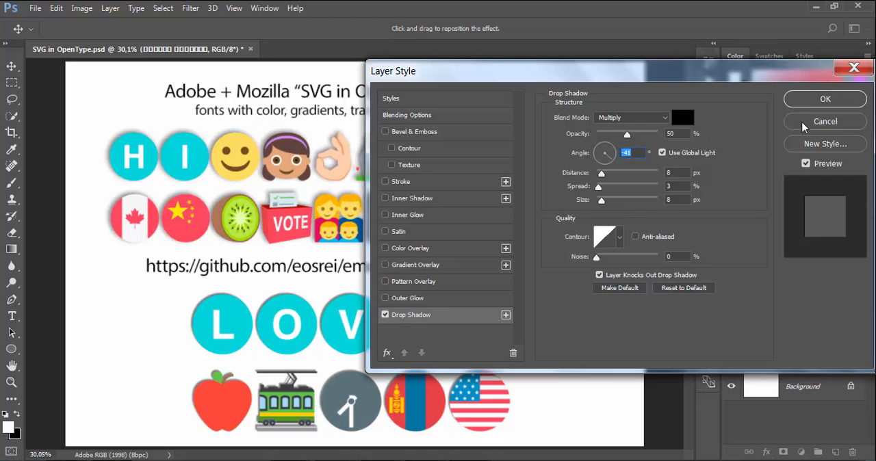
left_click(607, 163)
left_click_drag(607, 163, 611, 194)
left_click(825, 99)
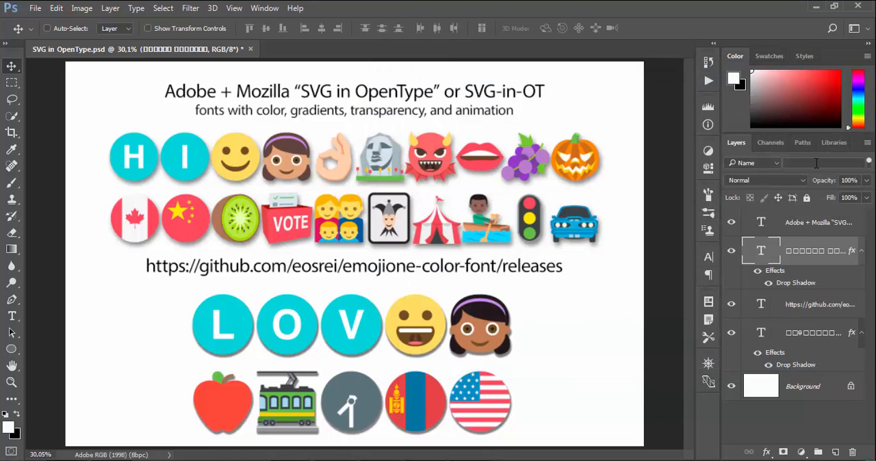